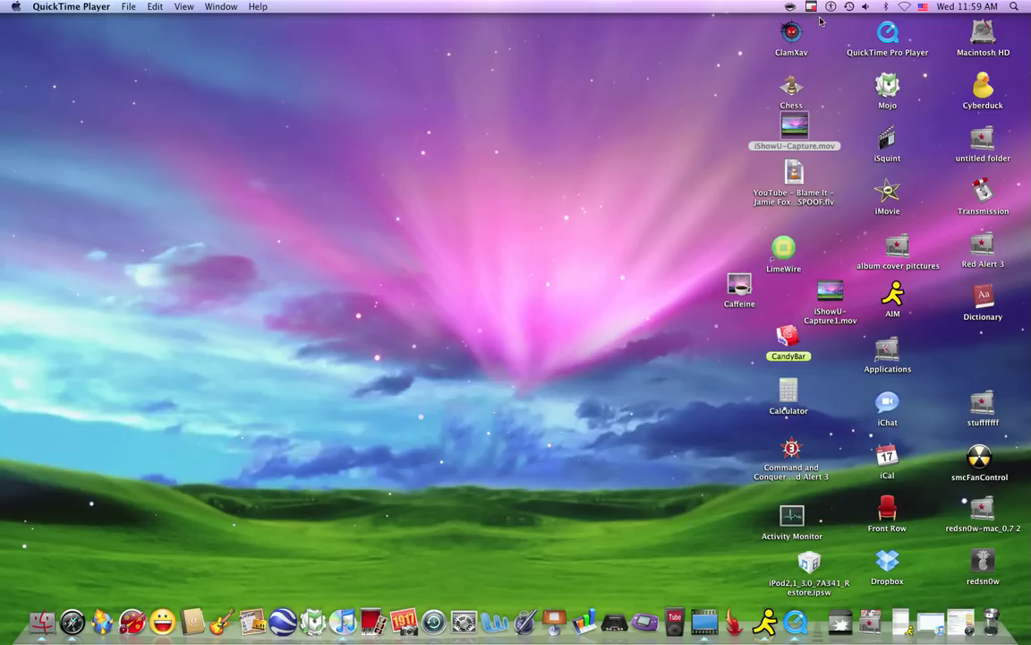
# Tap volume up and down a few steps, finishing near the original volume level.
pyautogui.press('XF86AudioRaiseVolume')
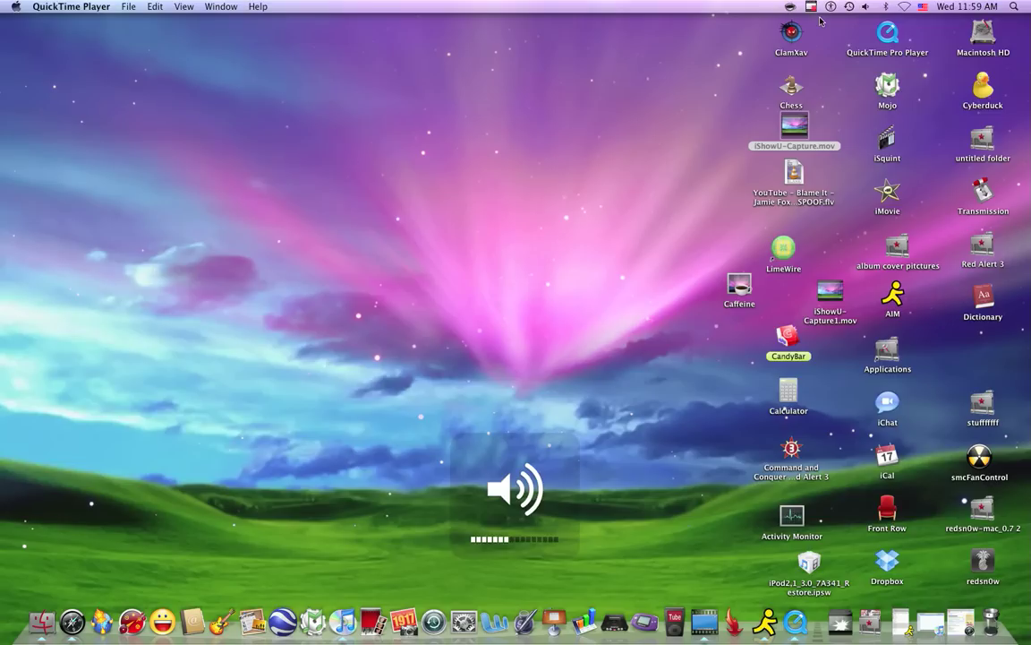
pyautogui.press('XF86AudioLowerVolume')
pyautogui.press('XF86AudioRaiseVolume')
pyautogui.press('XF86AudioRaiseVolume')
pyautogui.press('XF86AudioRaiseVolume')
pyautogui.press('XF86AudioLowerVolume')
pyautogui.press('XF86AudioLowerVolume')
# Raise the volume three steps, then lower it and raise it again.
pyautogui.press('XF86AudioRaiseVolume')
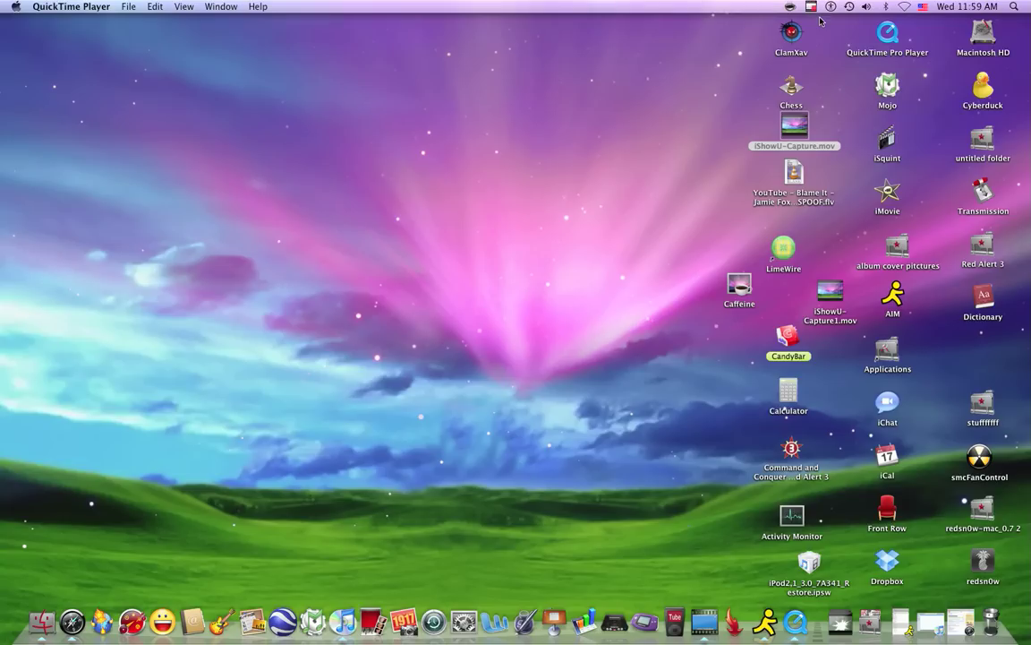
pyautogui.press('XF86AudioRaiseVolume')
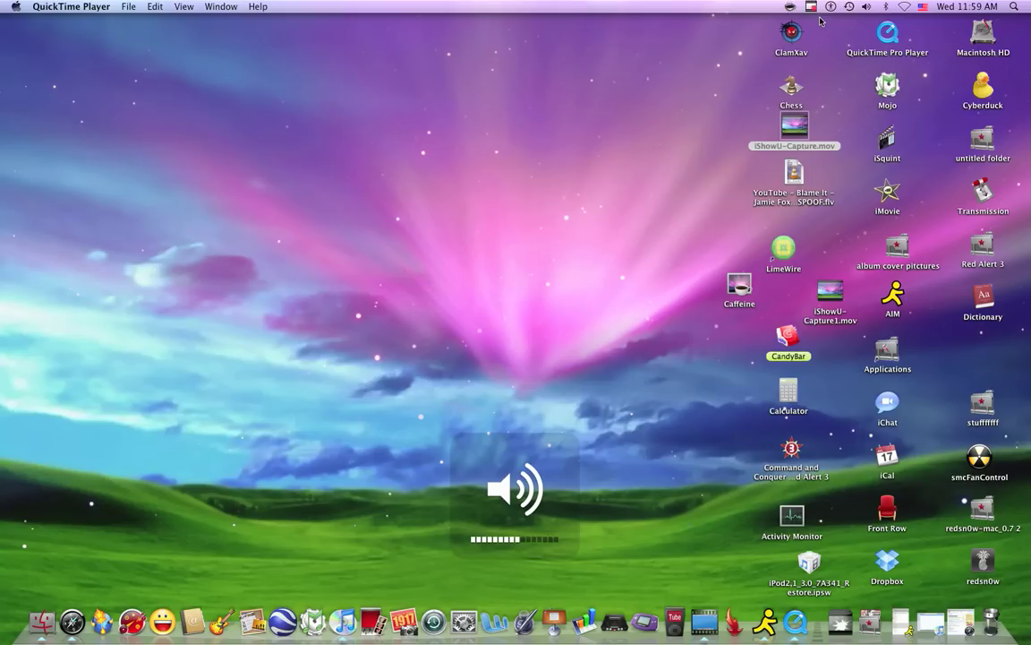
pyautogui.press('XF86AudioRaiseVolume')
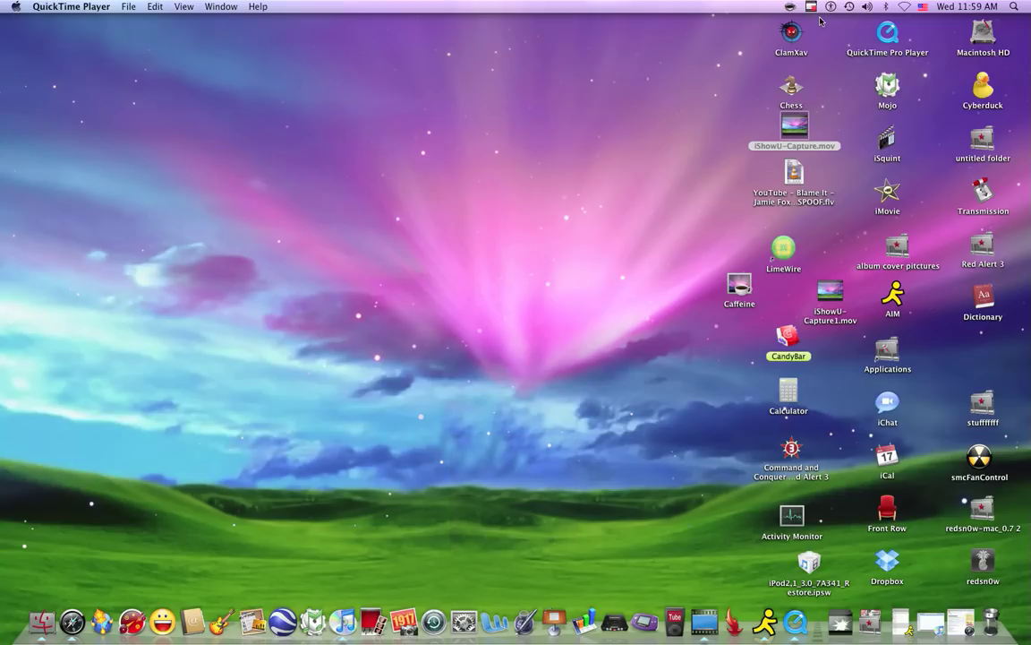
pyautogui.press('XF86AudioLowerVolume')
pyautogui.press('XF86AudioLowerVolume')
pyautogui.press('XF86AudioLowerVolume')
pyautogui.press('XF86AudioLowerVolume')
pyautogui.press('XF86AudioRaiseVolume')
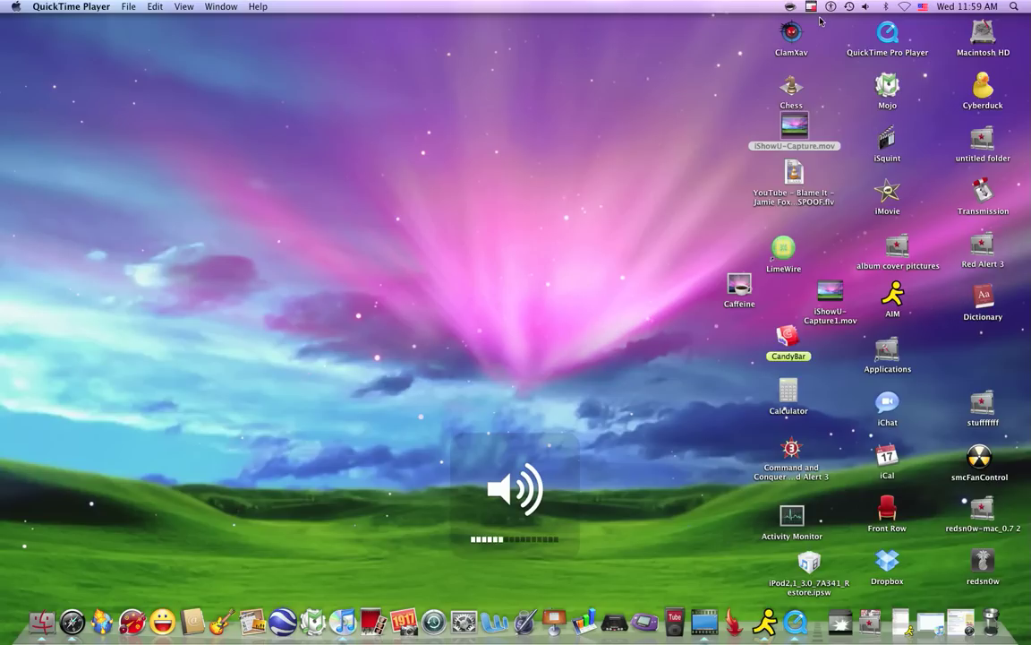
pyautogui.press('XF86AudioRaiseVolume')
pyautogui.press('XF86AudioRaiseVolume')
pyautogui.press('XF86AudioRaiseVolume')
pyautogui.press('XF86AudioRaiseVolume')
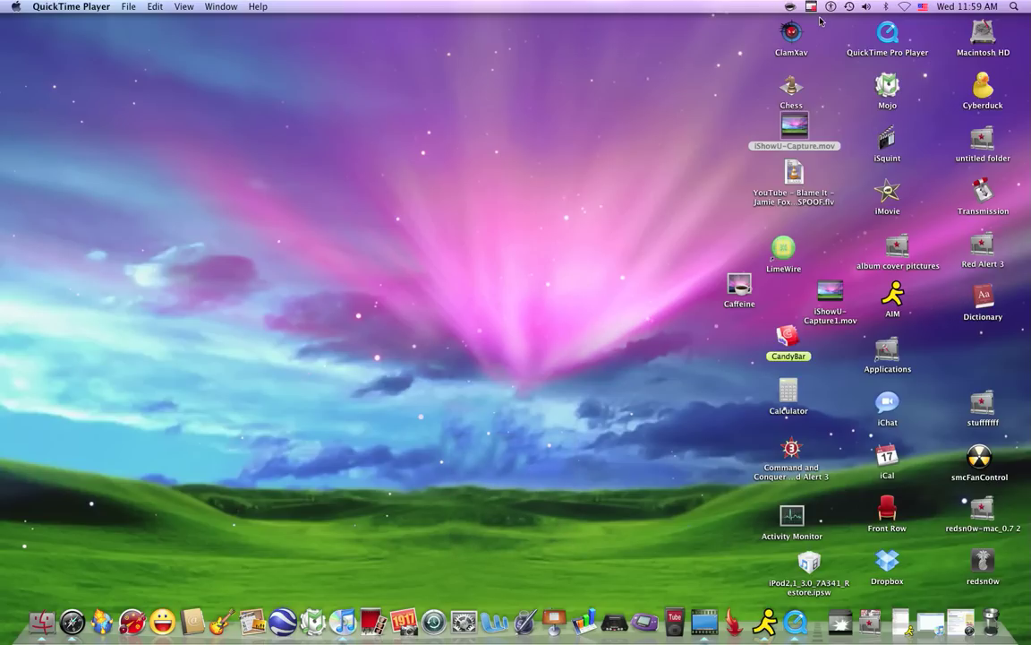
# Lower the volume until muted, then raise it one step to the lowest audible level.
pyautogui.press('XF86AudioLowerVolume')
pyautogui.press('XF86AudioLowerVolume')
pyautogui.press('XF86AudioLowerVolume')
pyautogui.press('XF86AudioLowerVolume')
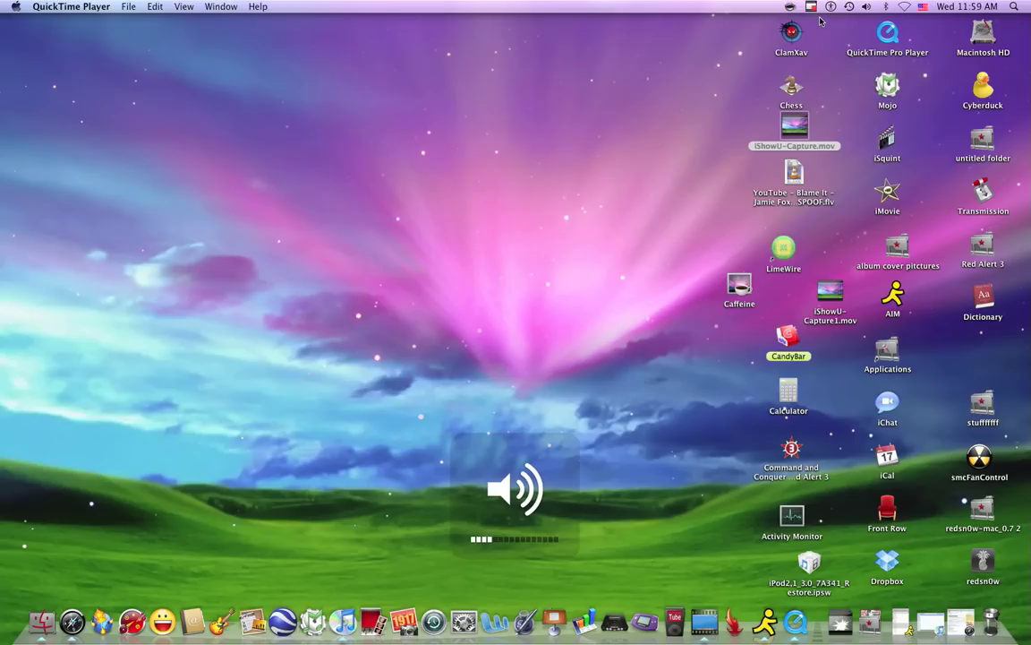
pyautogui.press('XF86AudioLowerVolume')
pyautogui.press('XF86AudioLowerVolume')
pyautogui.press('XF86AudioLowerVolume')
pyautogui.press('XF86AudioRaiseVolume')
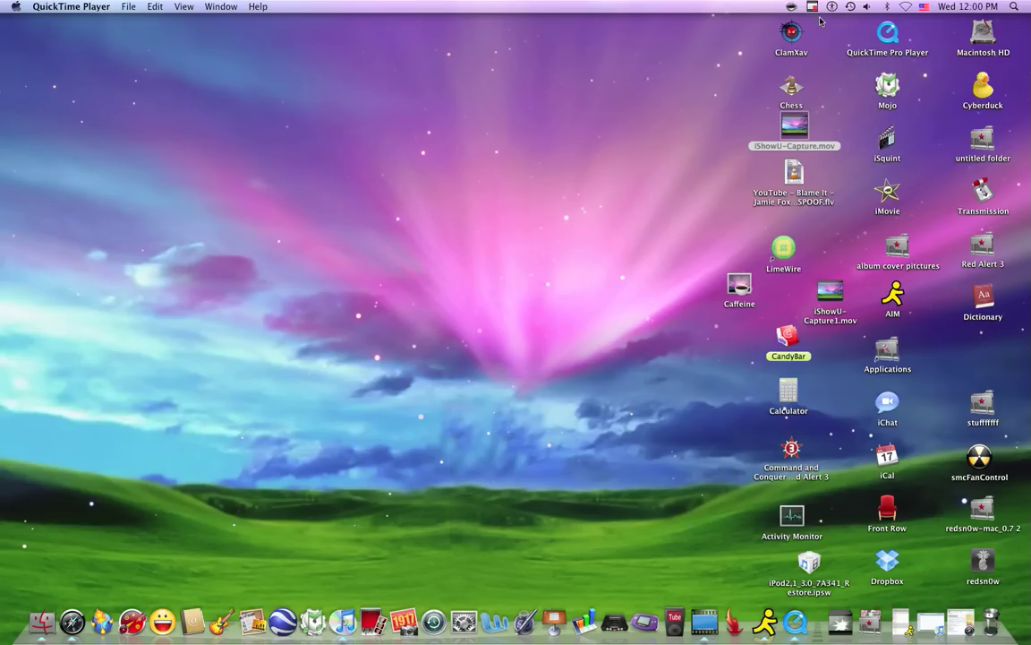
# Raise the volume in quarter-bar steps with Shift+Option, dipping once, until it reaches two bars.
pyautogui.press('XF86AudioRaiseVolume')
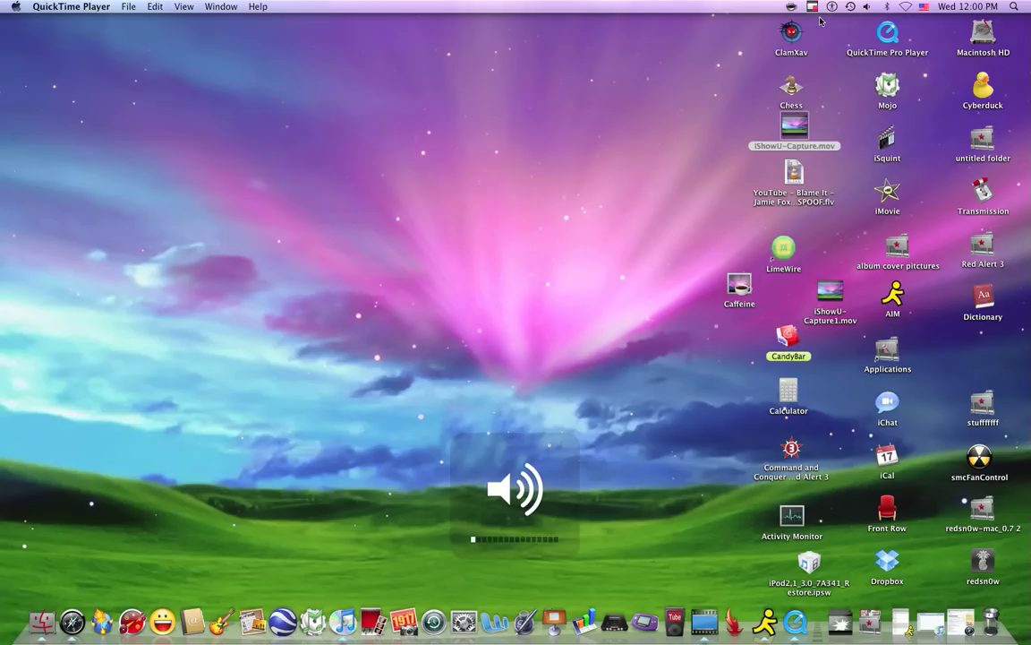
pyautogui.press('XF86AudioRaiseVolume')
pyautogui.press('XF86AudioRaiseVolume')
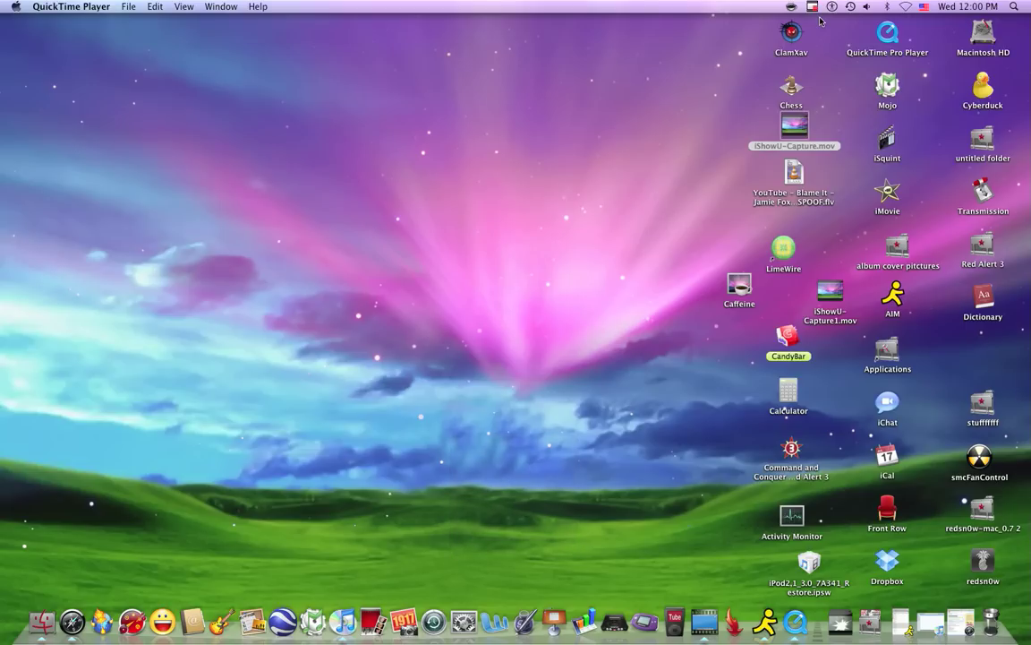
pyautogui.press('XF86AudioLowerVolume')
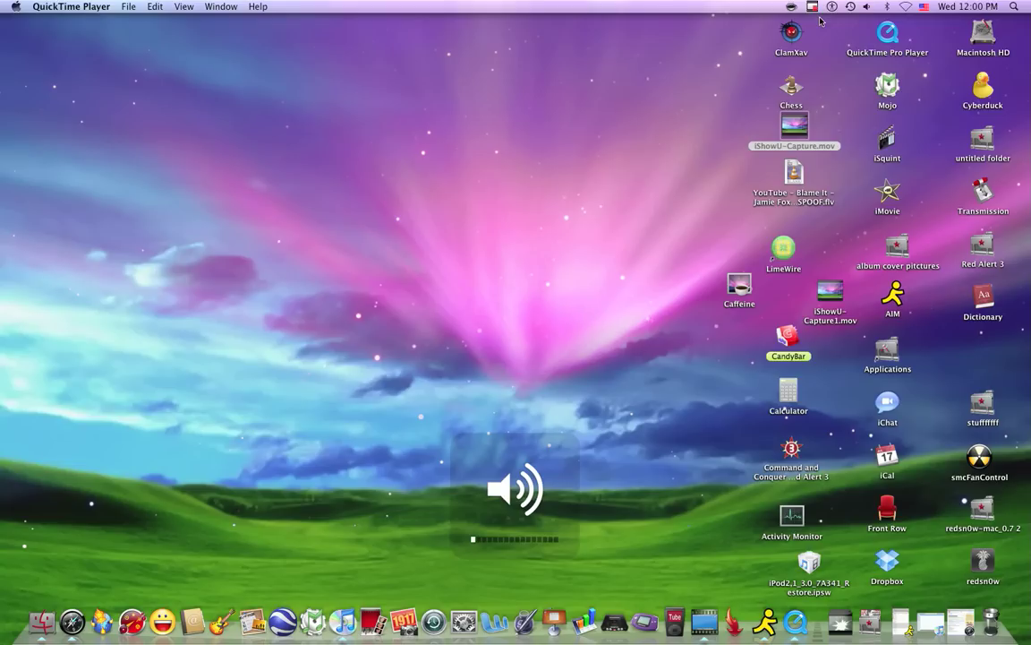
pyautogui.press('XF86AudioRaiseVolume')
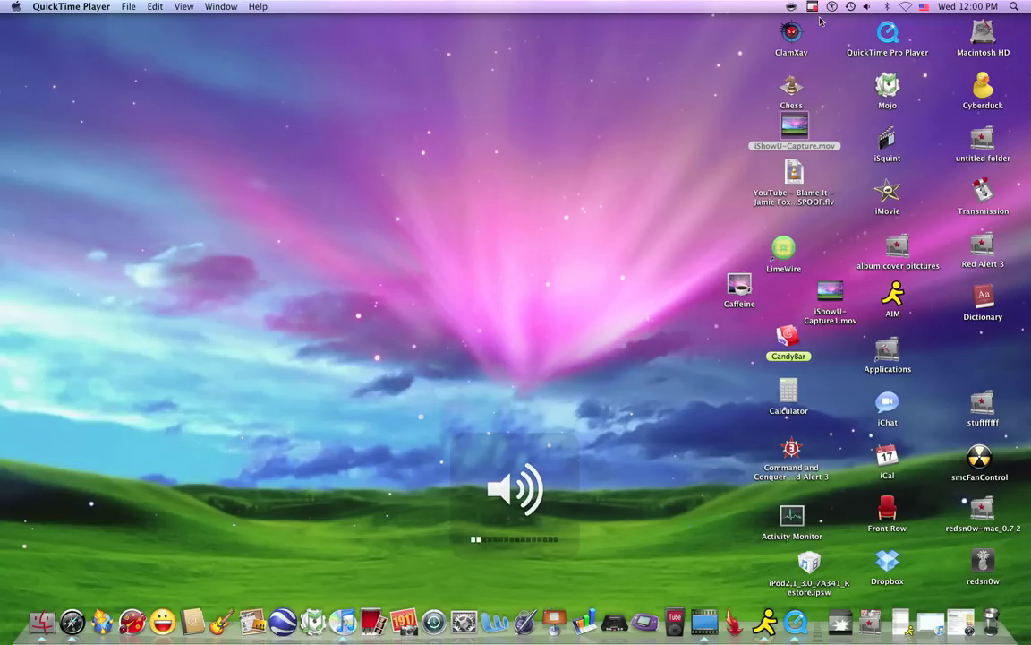